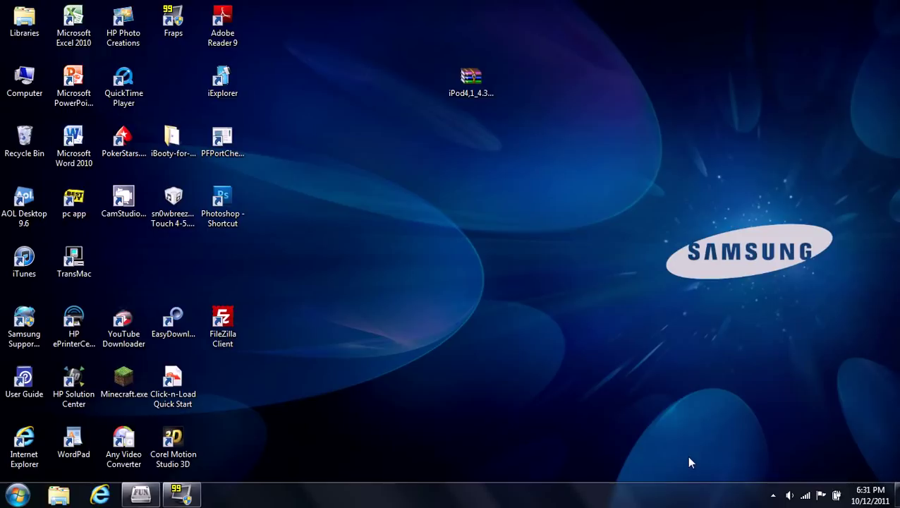
- Check the restore zip's contents, close the archive, and open Control Panel
{"action": "double_click", "coordinate": [485, 101]}
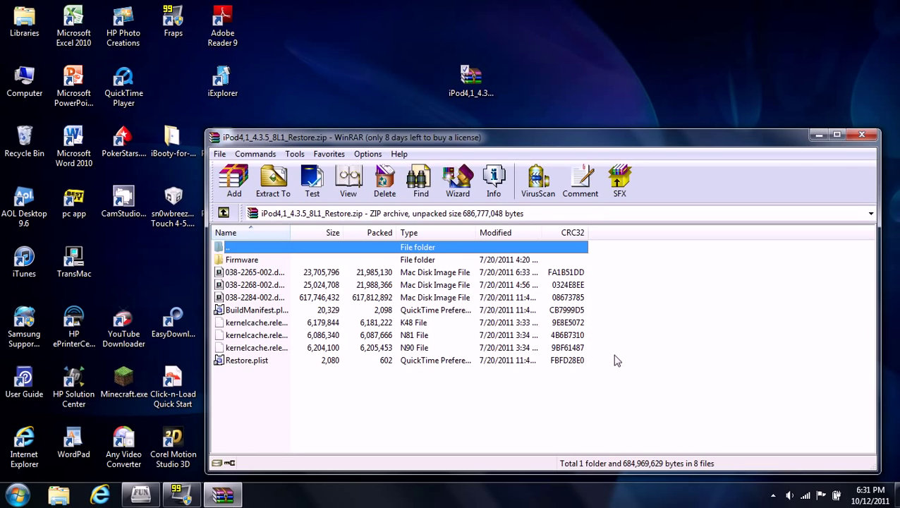
{"action": "left_click", "coordinate": [861, 134]}
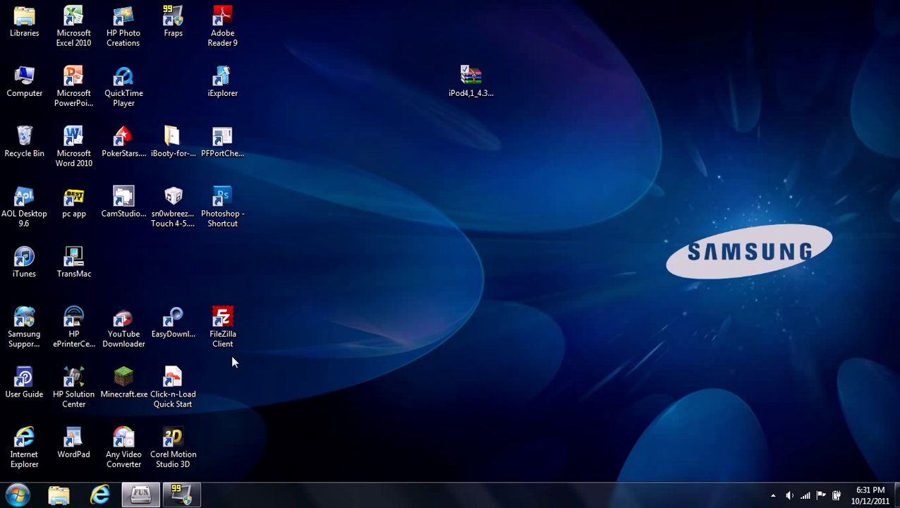
{"action": "left_click", "coordinate": [17, 495]}
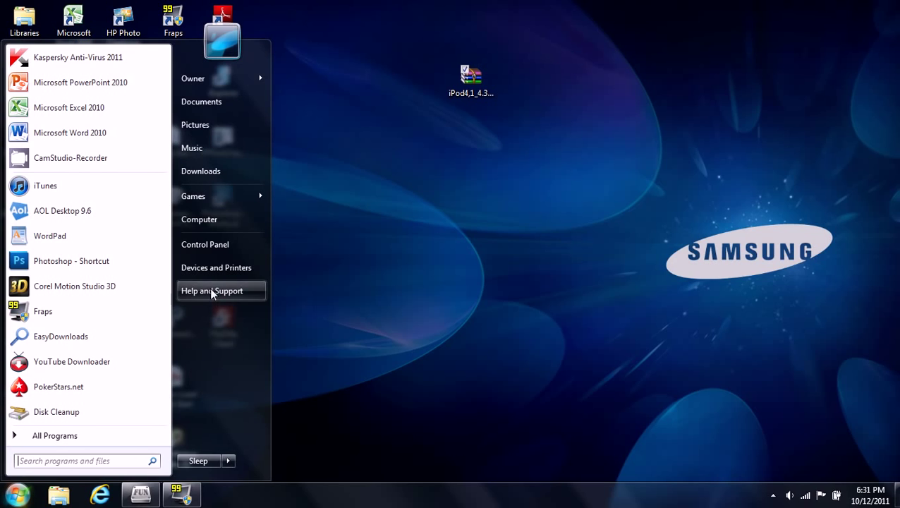
{"action": "left_click", "coordinate": [218, 247]}
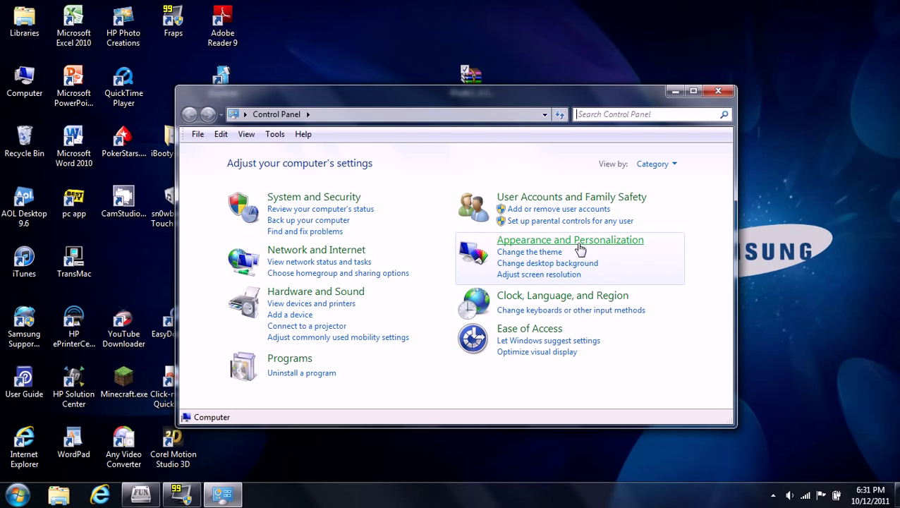
- Open Folder Options from the Appearance and Personalization page
{"action": "left_click", "coordinate": [520, 241]}
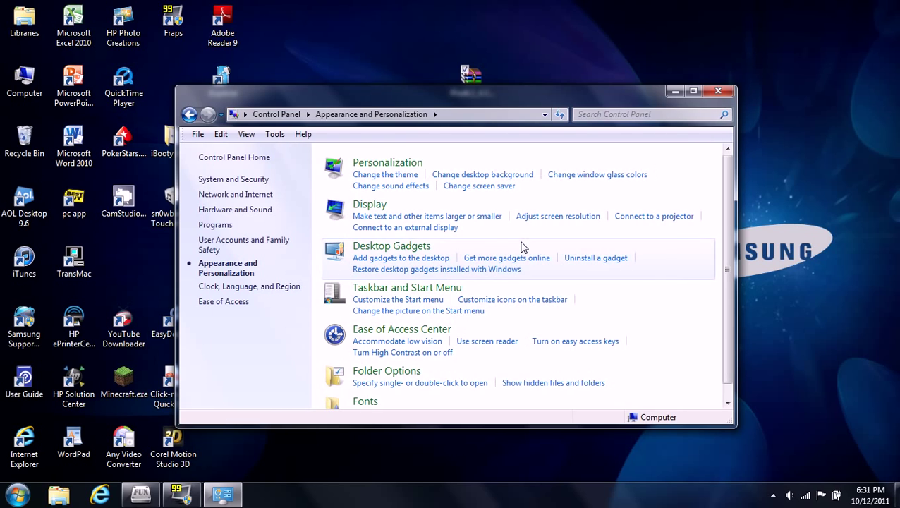
{"action": "scroll", "coordinate": [490, 271], "scroll_direction": "down", "scroll_amount": 1}
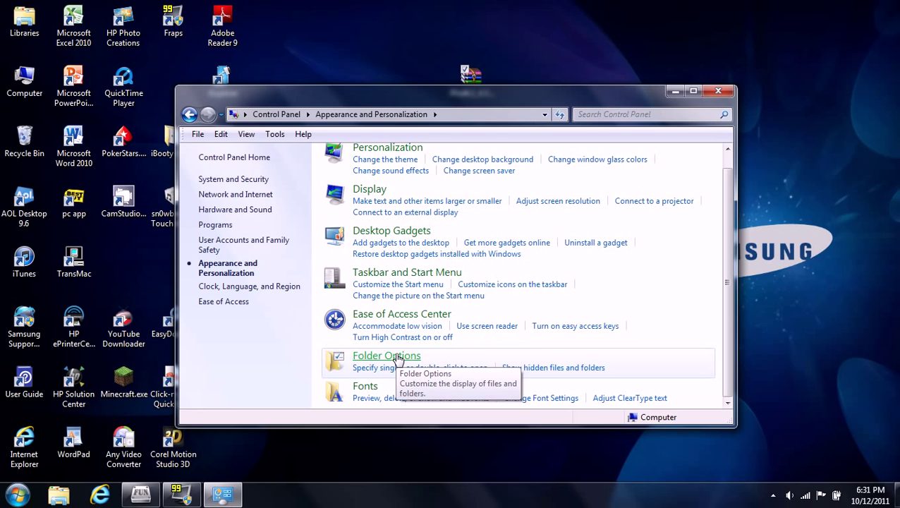
{"action": "scroll", "coordinate": [397, 358], "scroll_direction": "up", "scroll_amount": 1}
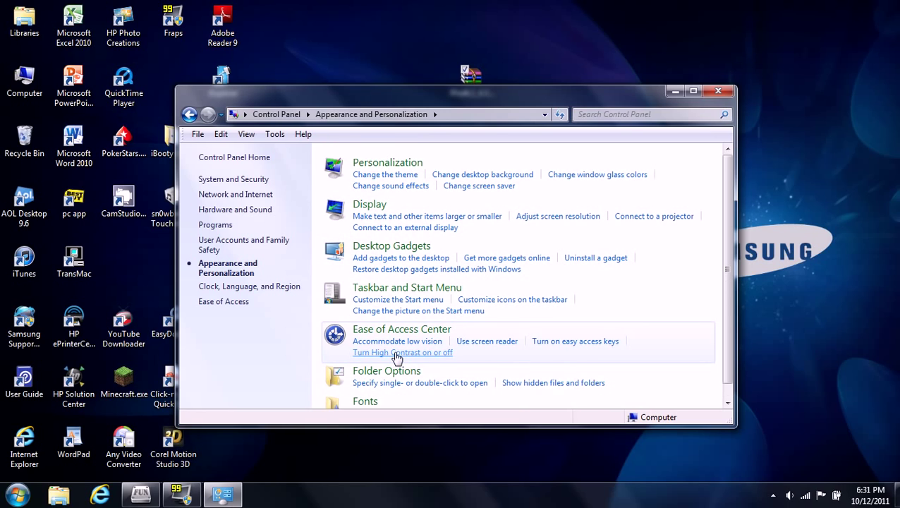
{"action": "scroll", "coordinate": [397, 359], "scroll_direction": "down", "scroll_amount": 1}
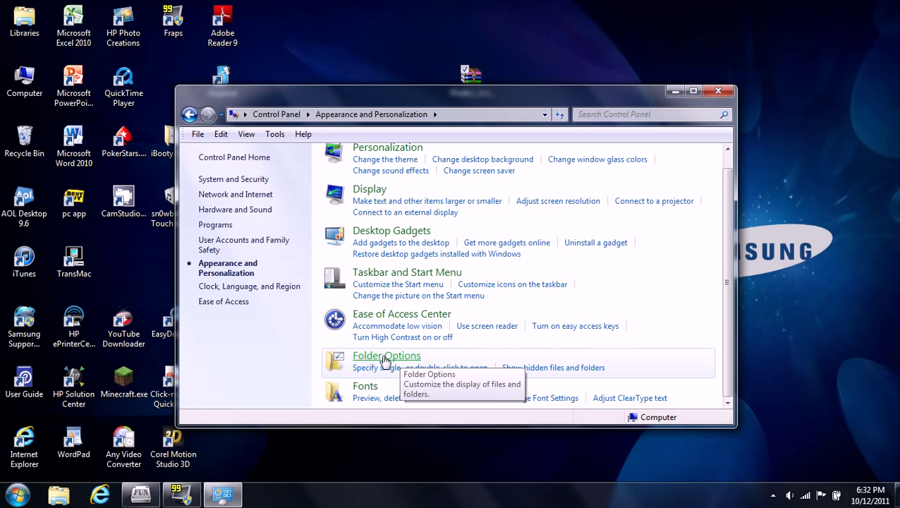
{"action": "left_click", "coordinate": [385, 357]}
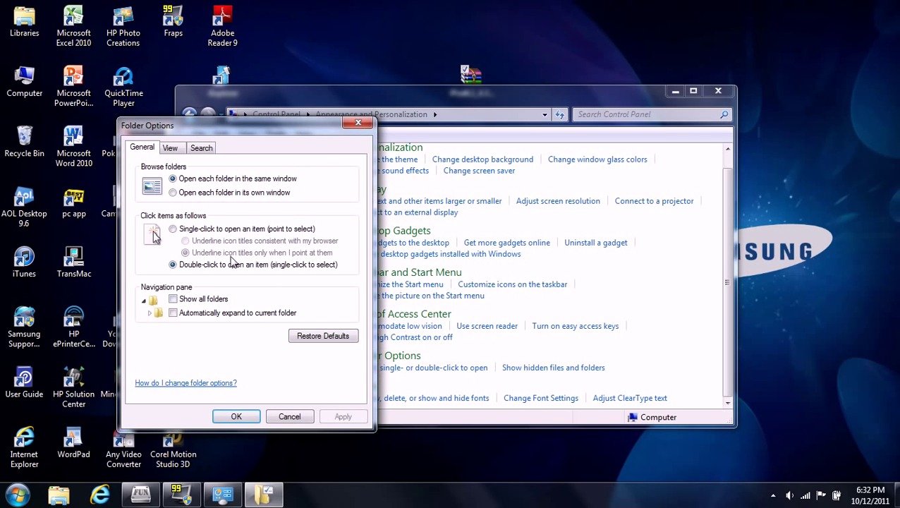
- Leave 'Hide extensions for known file types' unchecked, confirm with OK, and close Control Panel
{"action": "left_click", "coordinate": [171, 149]}
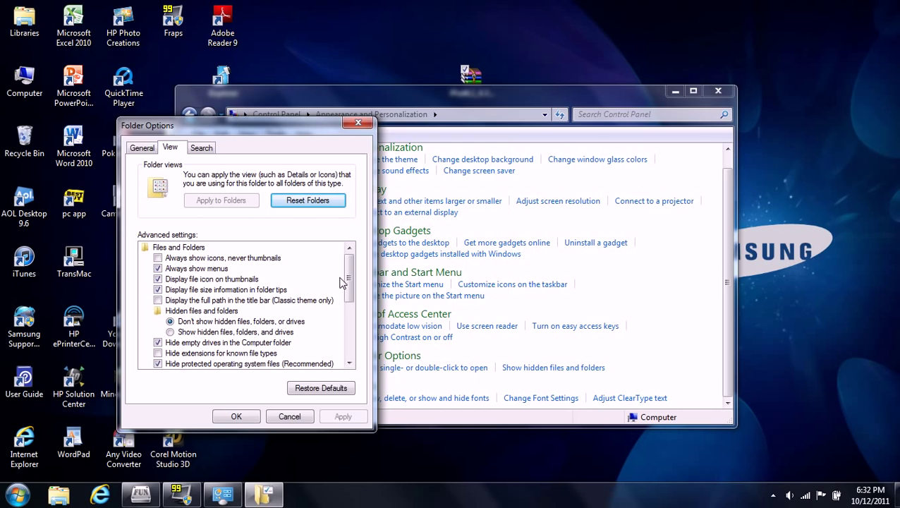
{"action": "left_click_drag", "start_coordinate": [347, 283], "coordinate": [348, 295]}
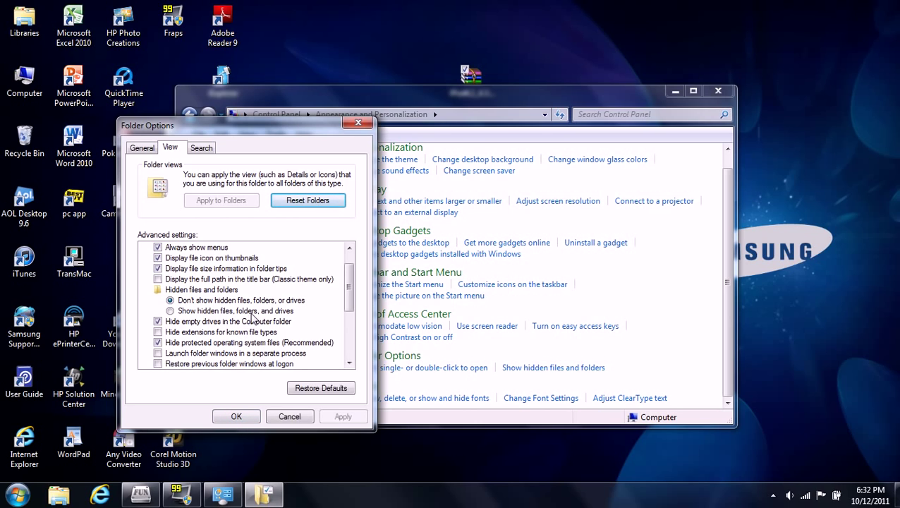
{"action": "left_click", "coordinate": [236, 417]}
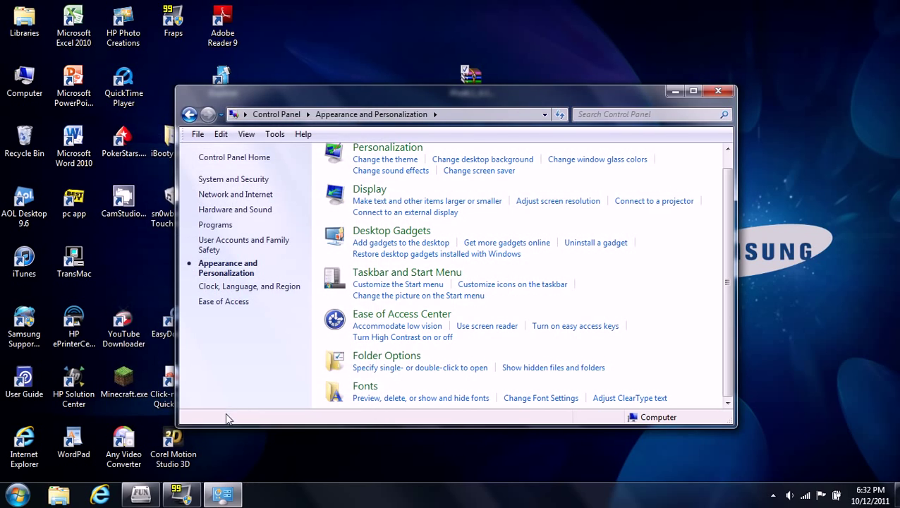
{"action": "left_click", "coordinate": [713, 94]}
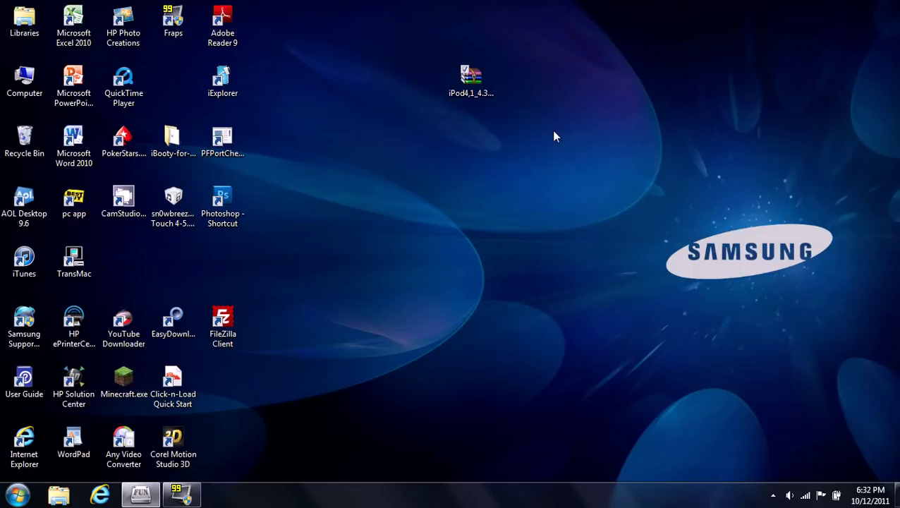
- Start renaming the restore zip and delete its 'zip' extension
{"action": "right_click", "coordinate": [467, 79]}
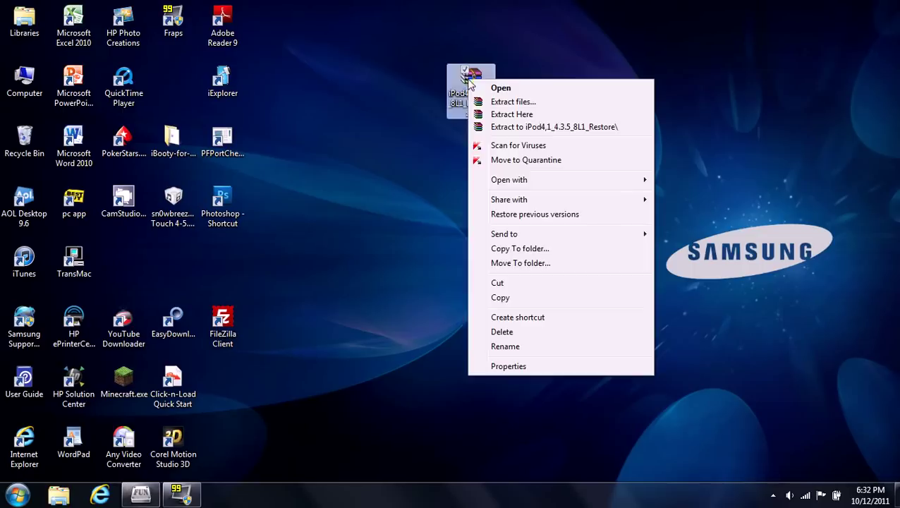
{"action": "left_click", "coordinate": [412, 246]}
{"action": "right_click", "coordinate": [482, 97]}
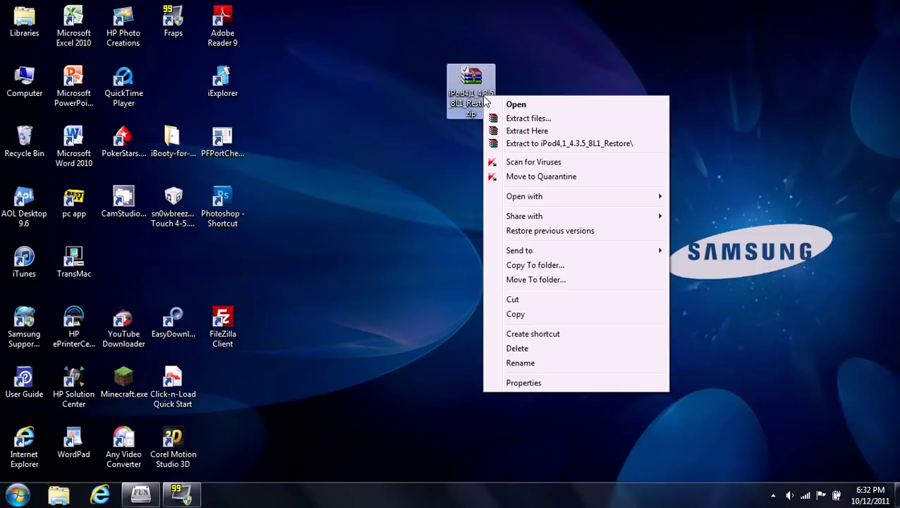
{"action": "left_click", "coordinate": [521, 363]}
{"action": "key", "text": "End"}
{"action": "key", "text": "shift+Left"}
{"action": "key", "text": "shift+Left"}
{"action": "key", "text": "shift+Left"}
{"action": "key", "text": "shift+Left"}
{"action": "key", "text": "shift+Left"}
{"action": "key", "text": "shift+Left"}
{"action": "key", "text": "shift+Left"}
{"action": "key", "text": "shift+Left"}
{"action": "key", "text": "shift+Left"}
{"action": "key", "text": "shift+Left"}
{"action": "key", "text": "shift+Left"}
{"action": "key", "text": "shift+Left"}
{"action": "key", "text": "shift+Left"}
{"action": "key", "text": "shift+Left"}
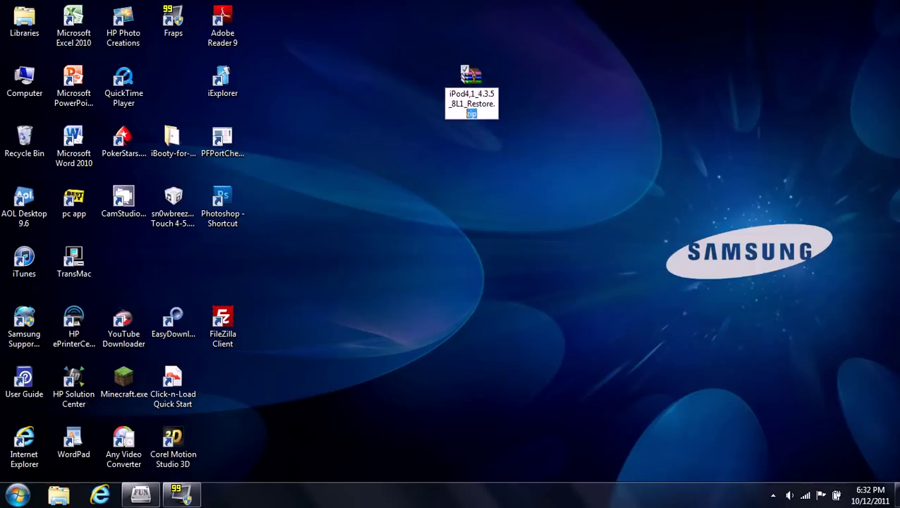
{"action": "key", "text": "shift+Right"}
{"action": "key", "text": "shift+Right"}
{"action": "key", "text": "shift+Right"}
{"action": "key", "text": "shift+Right"}
{"action": "key", "text": "shift+Right"}
{"action": "key", "text": "shift+Right"}
{"action": "key", "text": "shift+Right"}
{"action": "key", "text": "shift+Right"}
{"action": "key", "text": "shift+Right"}
{"action": "key", "text": "shift+Right"}
{"action": "key", "text": "shift+Right"}
{"action": "key", "text": "BackSpace"}
- Give the file the .ipsw extension and accept the extension-change warning
{"action": "type", "text": ".ipsw"}
{"action": "left_click", "coordinate": [517, 125]}
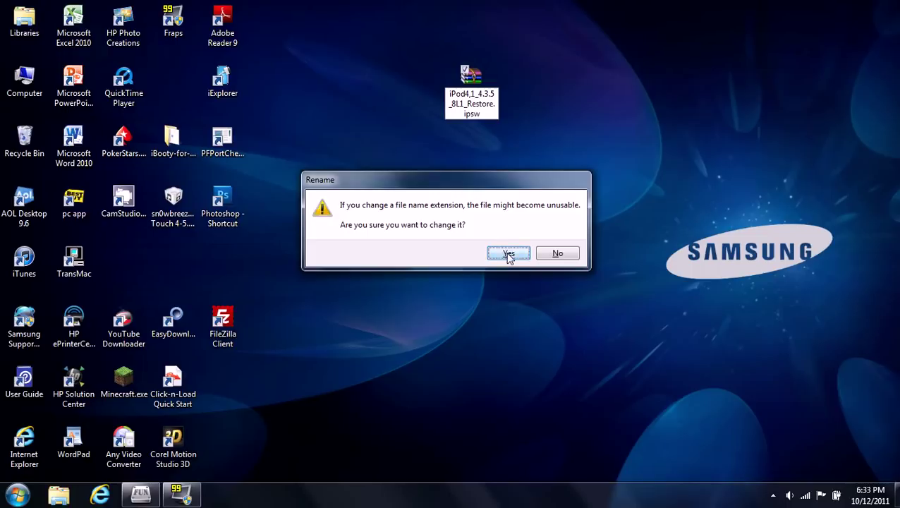
{"action": "left_click", "coordinate": [508, 255]}
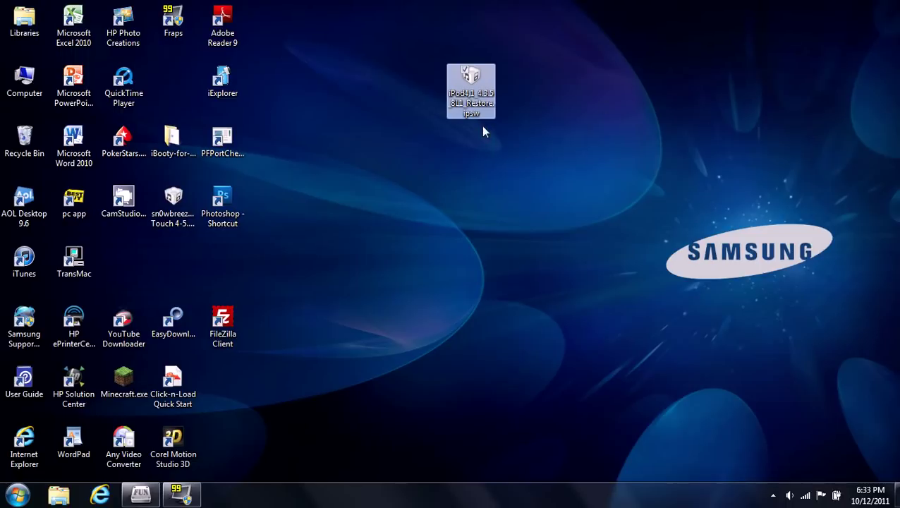
{"action": "mouse_move", "coordinate": [460, 115]}
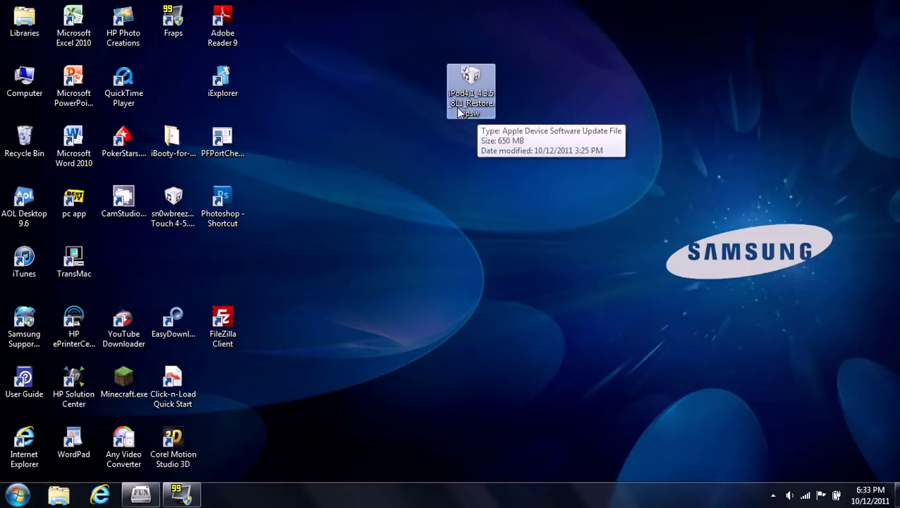
{"action": "left_click", "coordinate": [382, 173]}
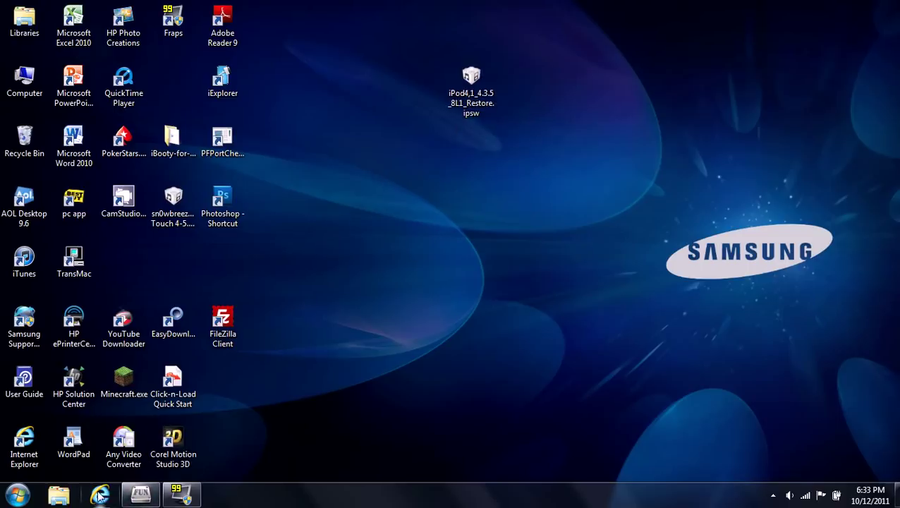
- Launch iTunes, decline the default-player prompt, and show the iPod's Summary (version 5.0)
{"action": "left_click", "coordinate": [35, 266]}
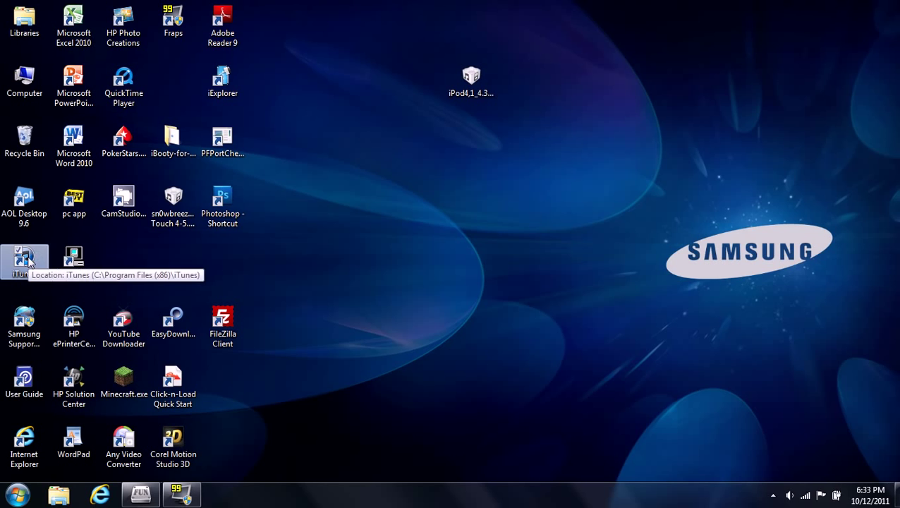
{"action": "double_click", "coordinate": [30, 261]}
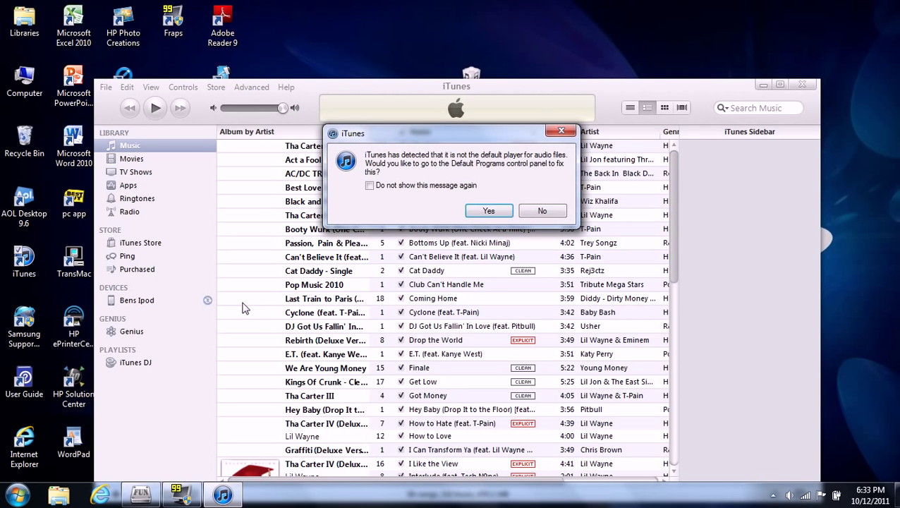
{"action": "left_click", "coordinate": [542, 210]}
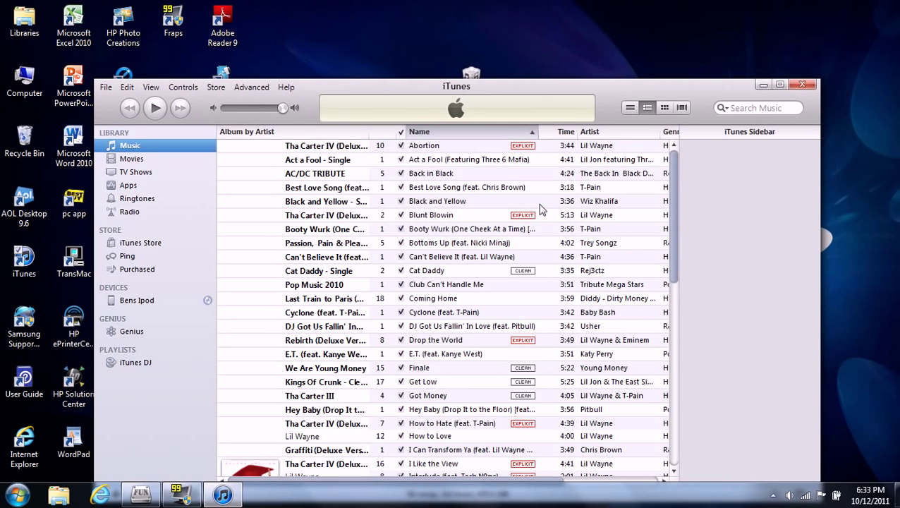
{"action": "left_click", "coordinate": [168, 303]}
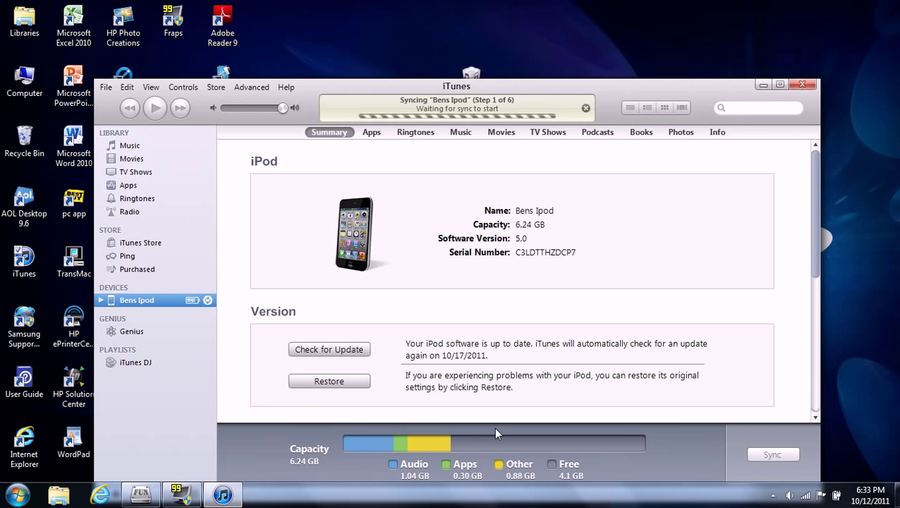
{"action": "left_click", "coordinate": [338, 384]}
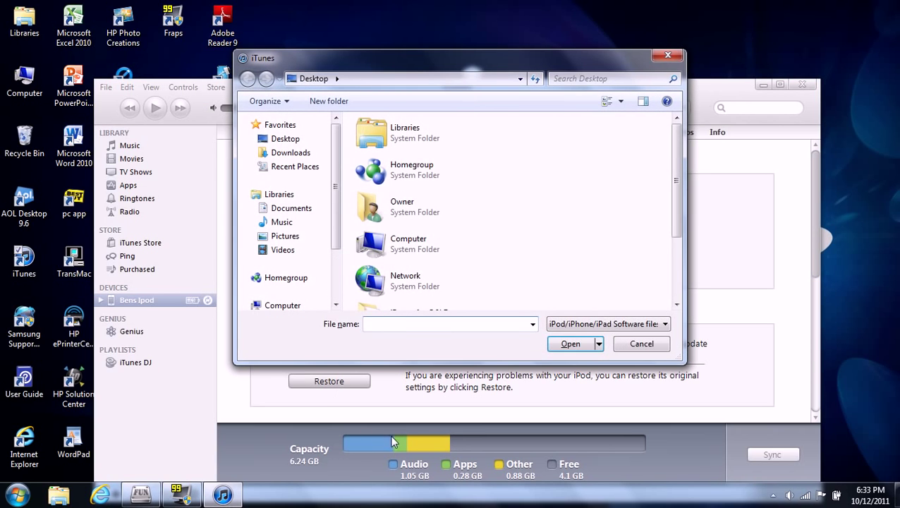
{"action": "left_click_drag", "start_coordinate": [680, 206], "coordinate": [683, 289]}
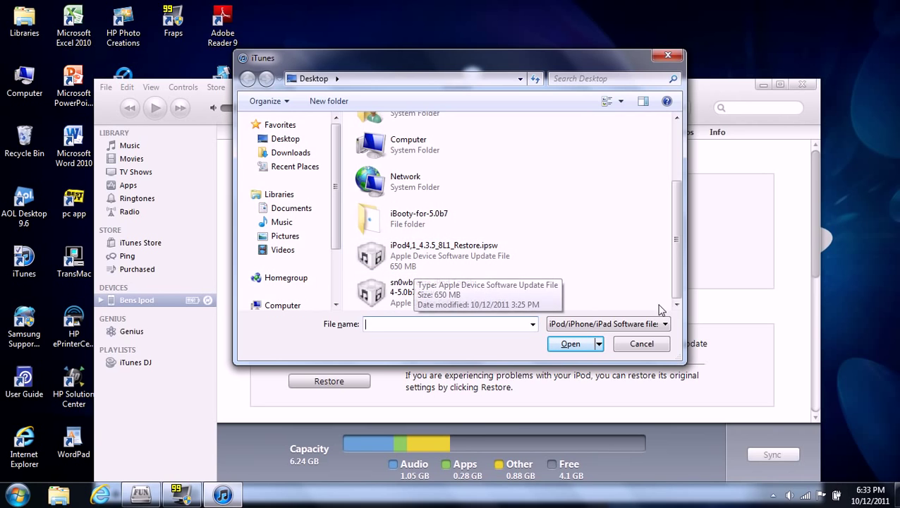
{"action": "left_click", "coordinate": [640, 344]}
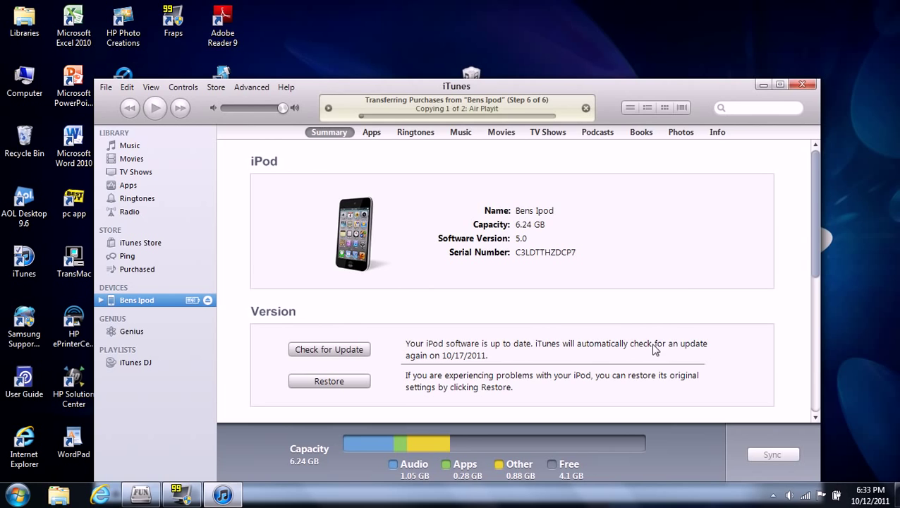
- Close iTunes to reveal iPod4,1_4.3.5_8L1_Restore.ipsw on the desktop
{"action": "left_click", "coordinate": [802, 85]}
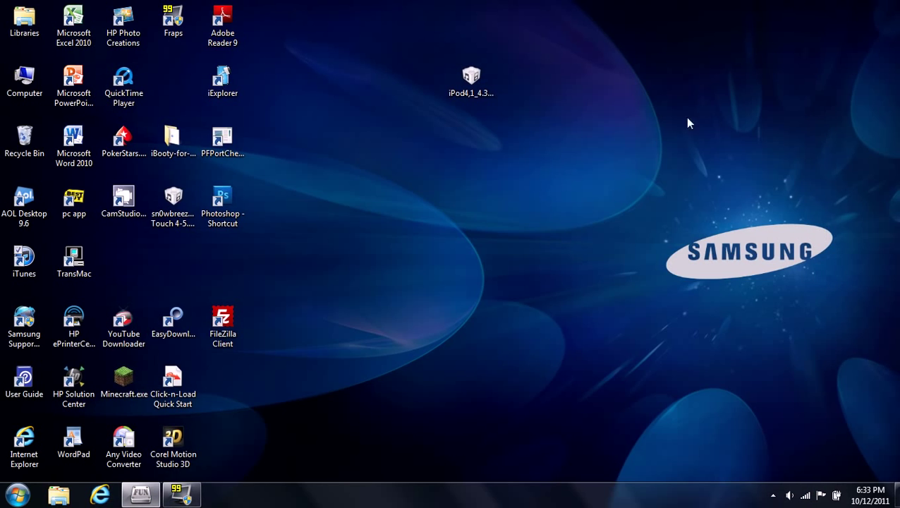